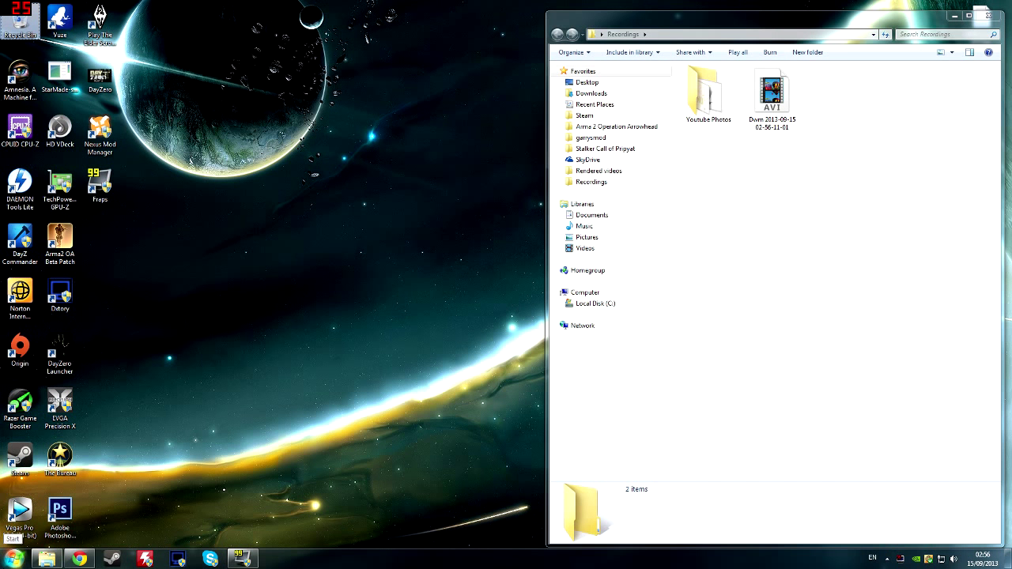
Step: Open the Computer window from Start and arrange it beside the snapped, narrowed Recordings window
left_click(11, 562)
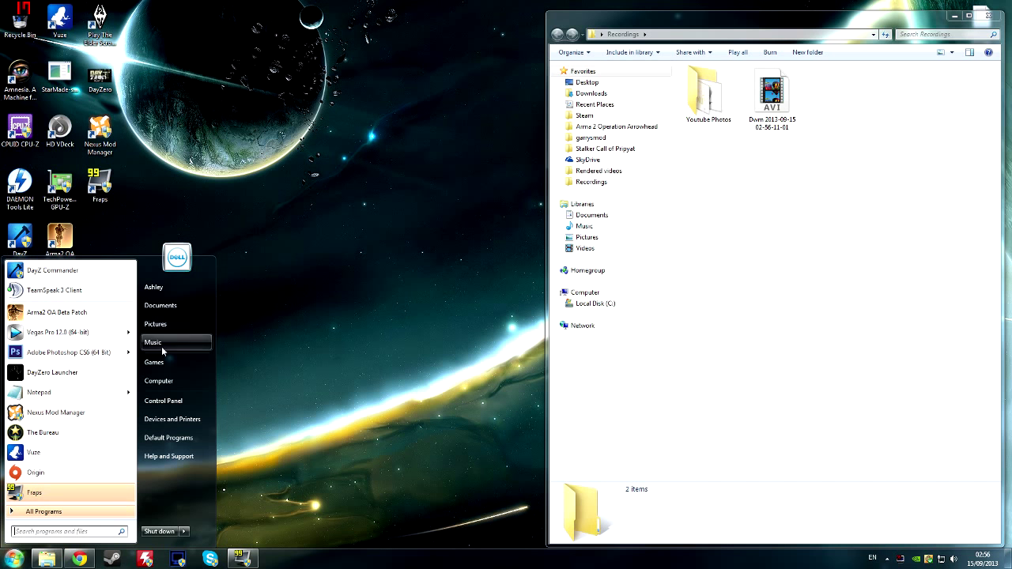
left_click(179, 381)
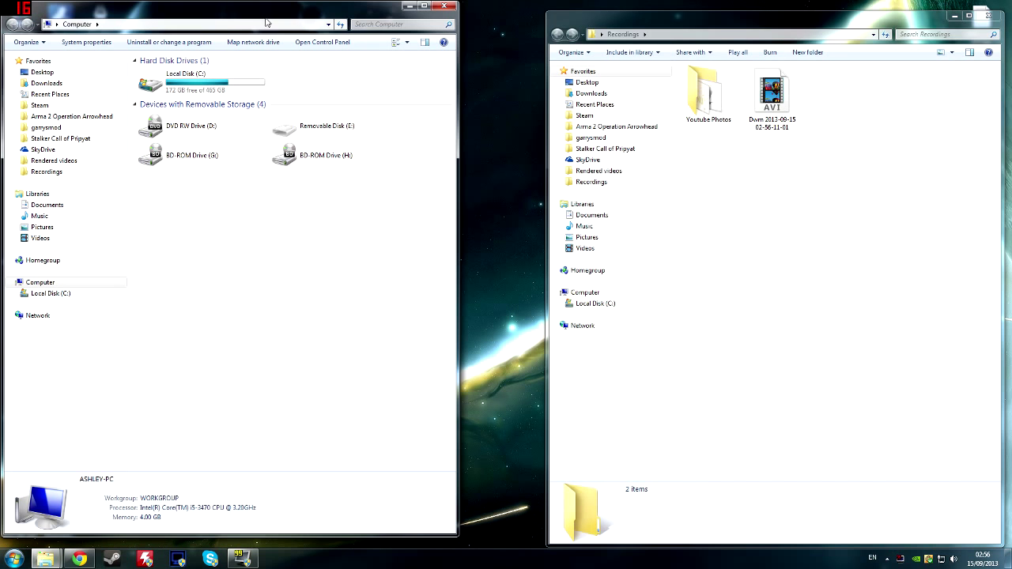
left_click_drag(601, 18, 1011, 18)
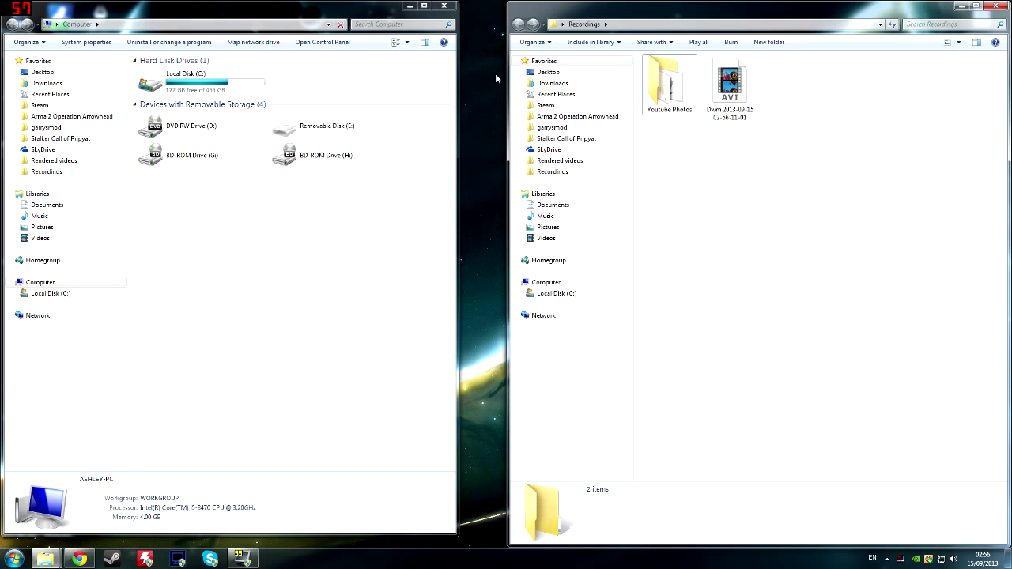
left_click_drag(506, 85, 614, 83)
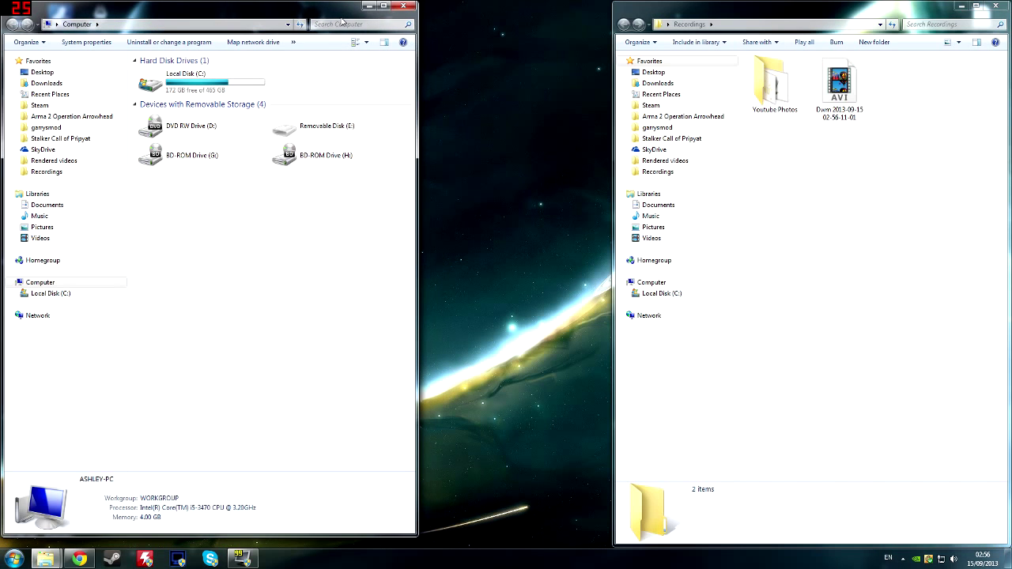
mouse_move(342, 22)
left_mouse_down()
mouse_move(490, 21)
mouse_move(489, 29)
left_mouse_up()
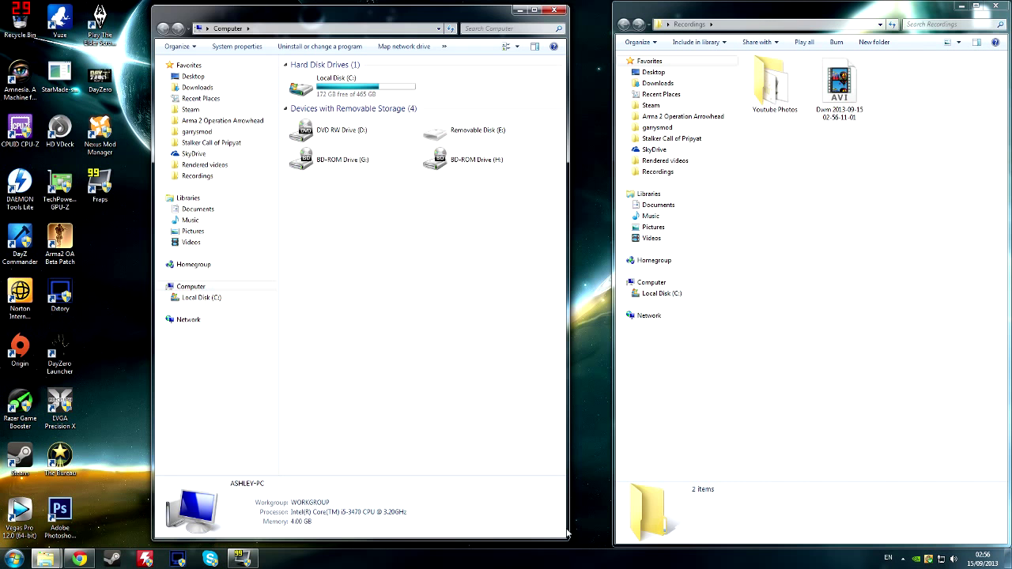
mouse_move(567, 537)
left_mouse_down()
mouse_move(522, 505)
mouse_move(507, 476)
left_mouse_up()
left_click(959, 6)
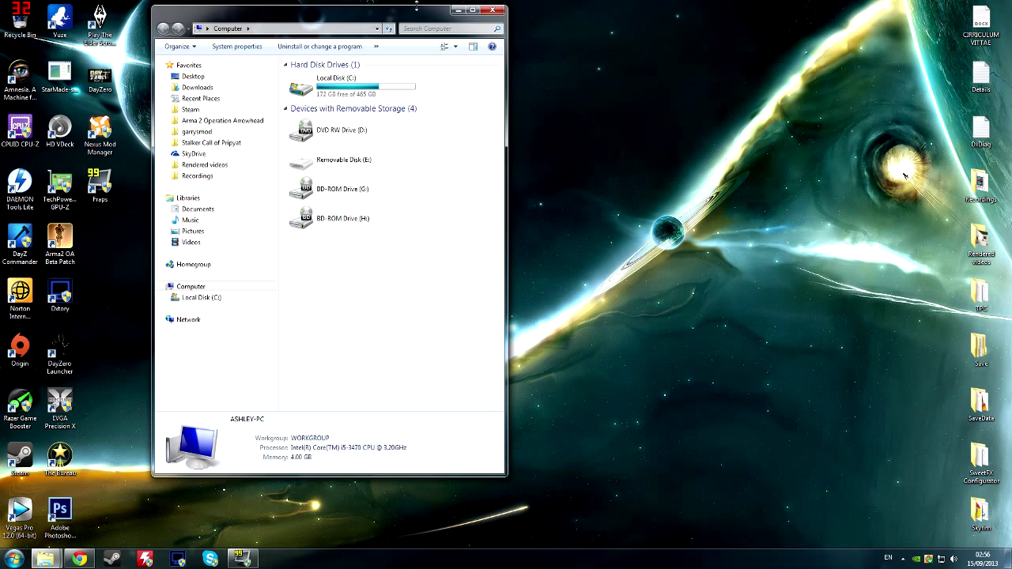
left_click_drag(418, 14, 473, 41)
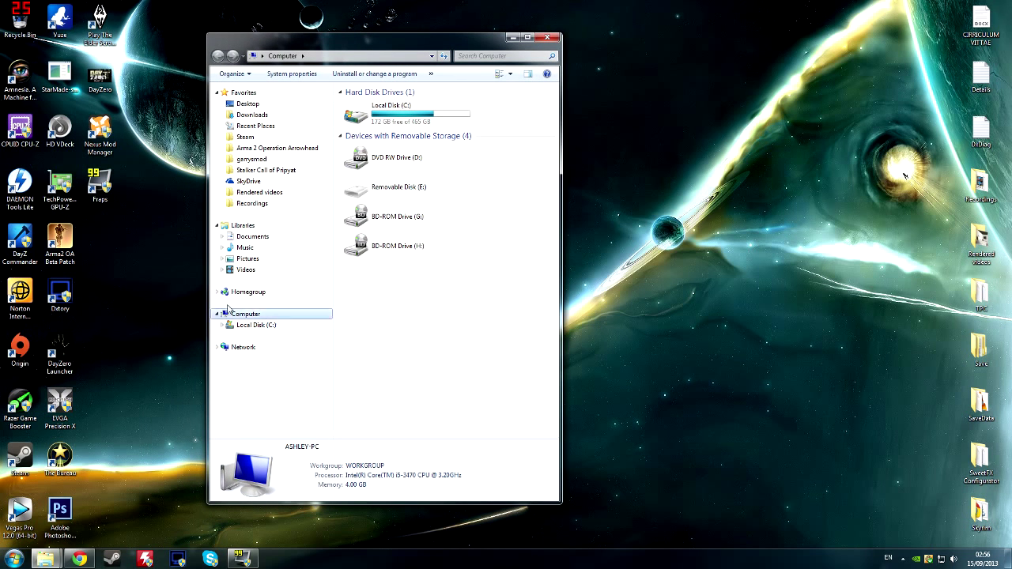
left_click(276, 148)
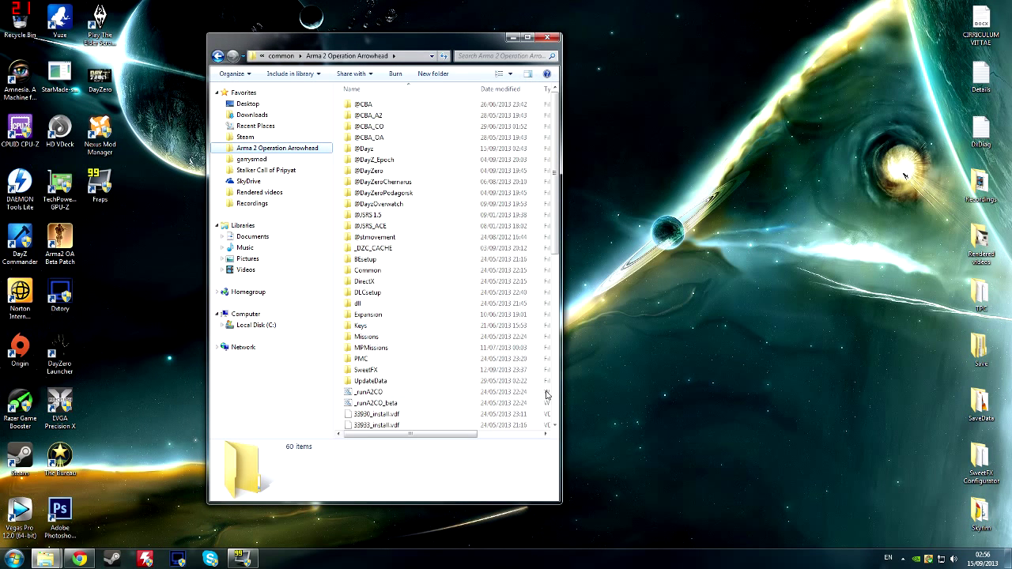
left_click_drag(560, 502, 696, 514)
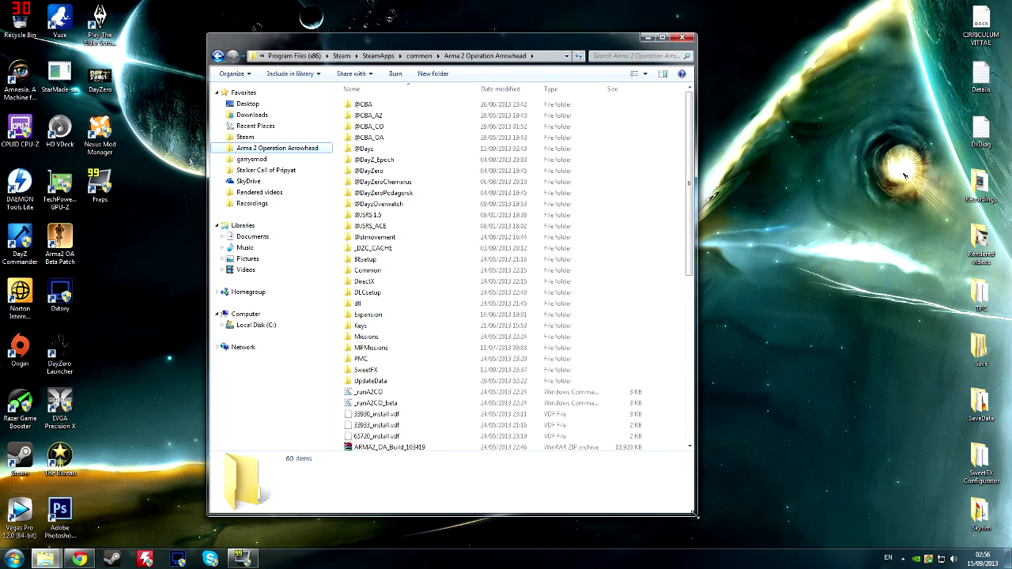
left_click(362, 150)
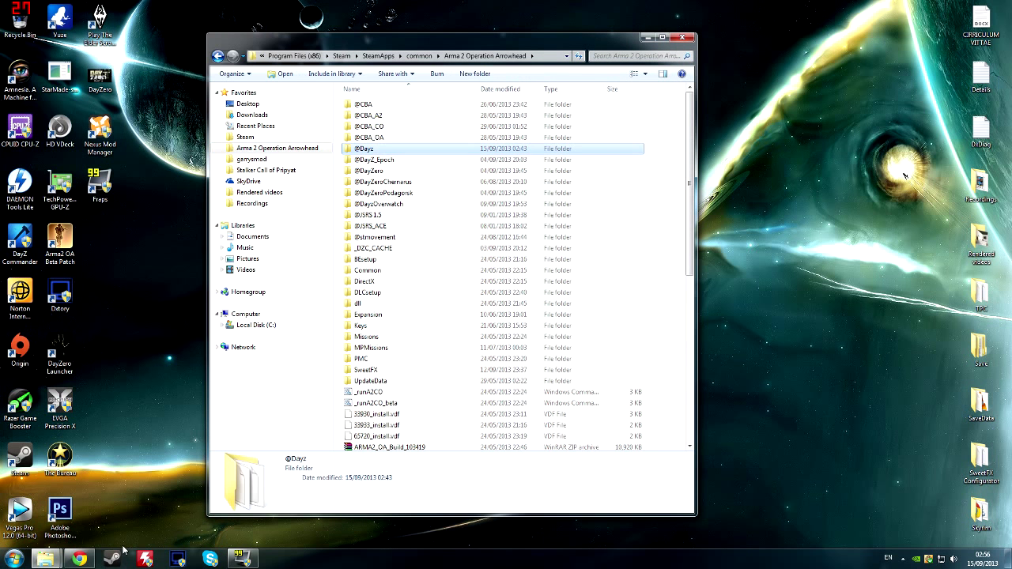
Step: Search Google in Chrome for 'dayzmod' and open the DayZ Mod website
left_click(80, 559)
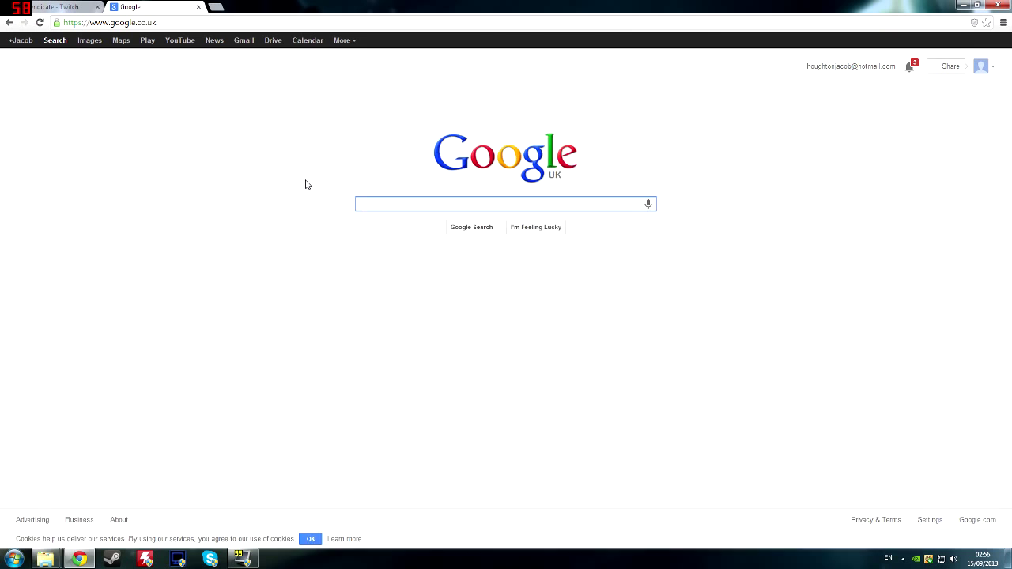
type("dayzmof")
key("BackSpace")
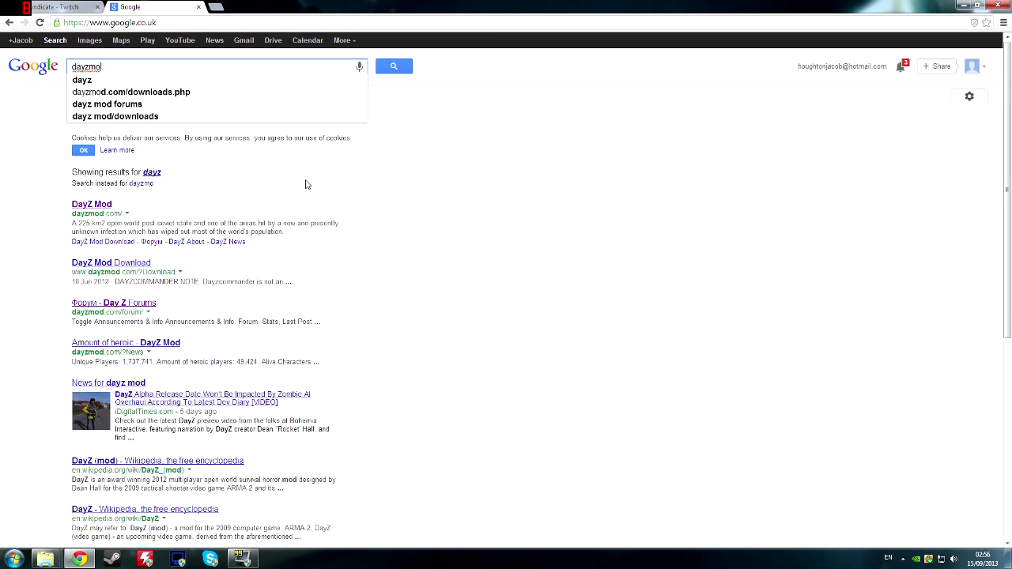
type("d")
key("Return")
left_click(91, 290)
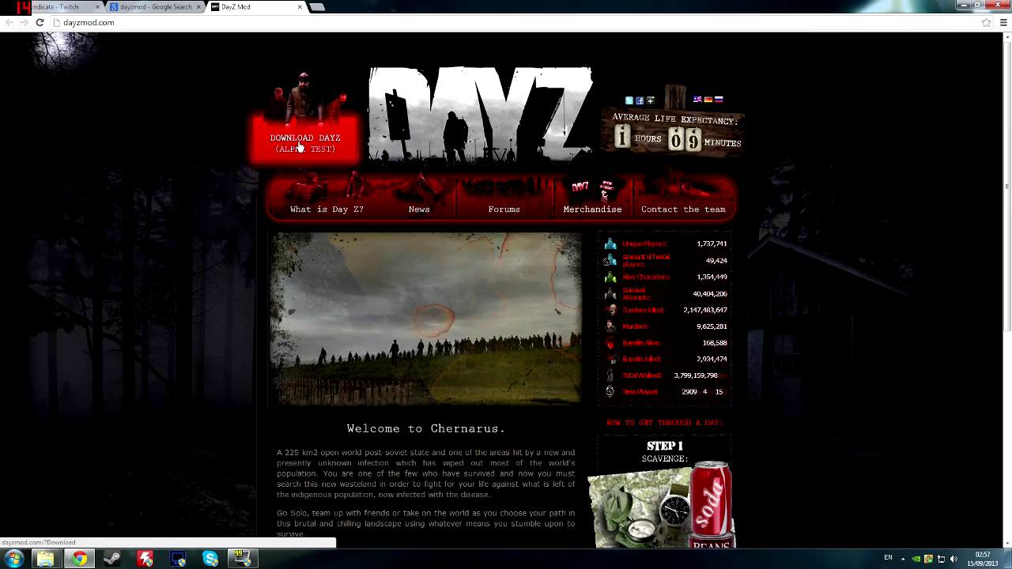
scroll(241, 196, "down", 5)
scroll(245, 204, "up", 5)
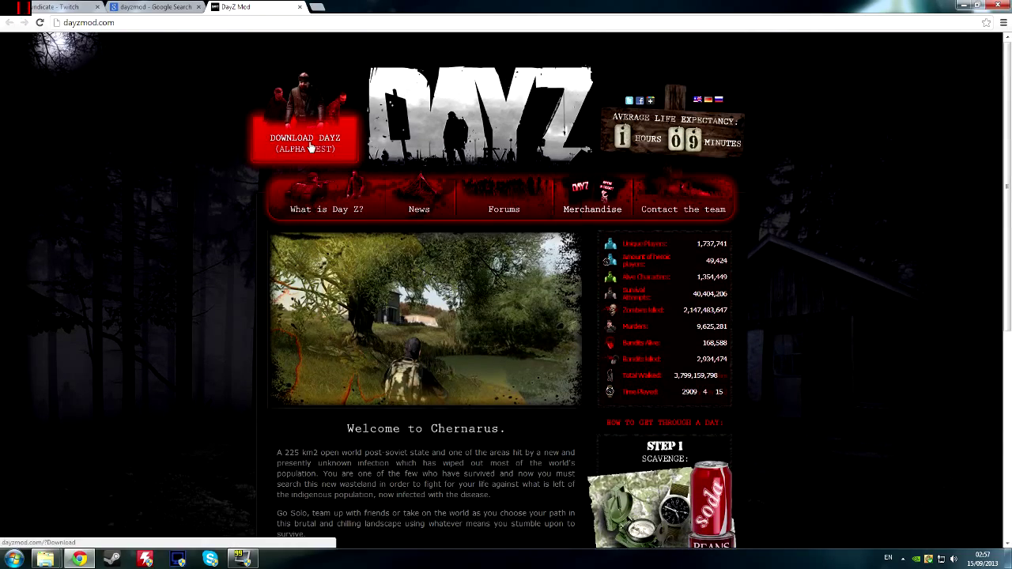
Step: Open the Download DayZ page in a new tab and scroll through its install options
middle_click(303, 151)
left_click(352, 6)
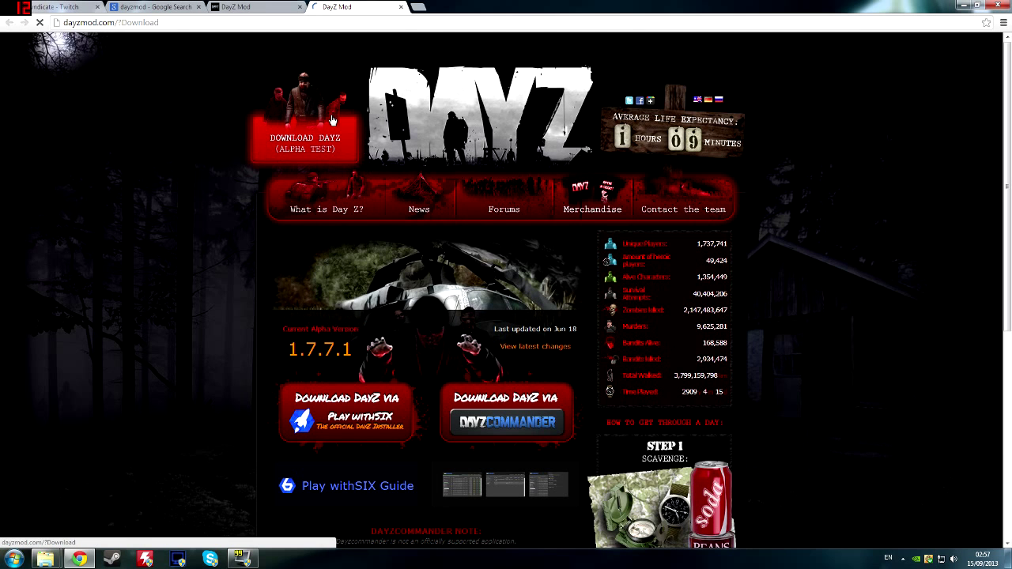
scroll(316, 285, "down", 2)
scroll(311, 291, "down", 1)
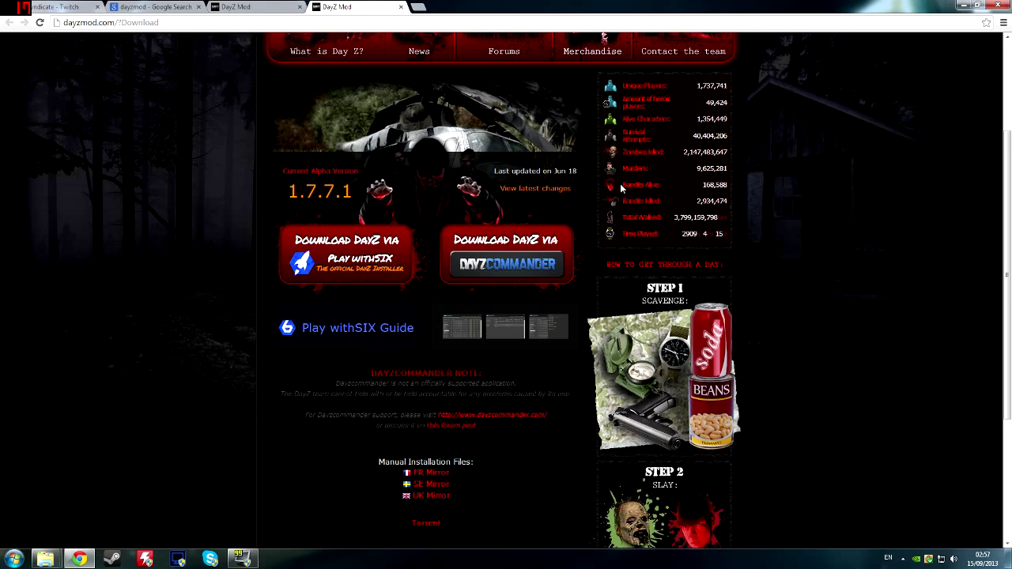
scroll(535, 216, "down", 3)
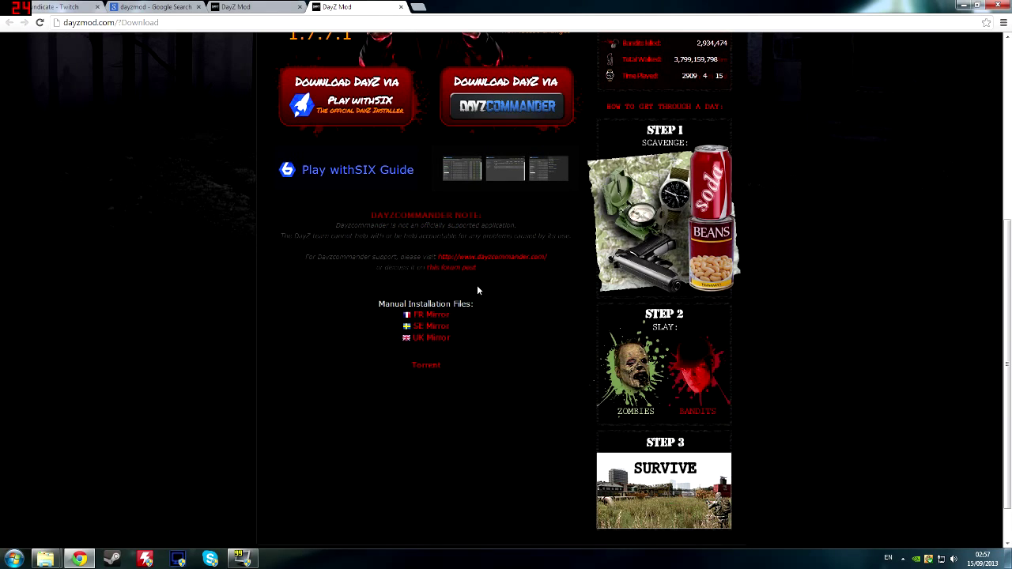
Step: Close the extra DayZ Mod tab and minimize Chrome to reveal the folder window
key("ctrl+w")
key("ctrl+w")
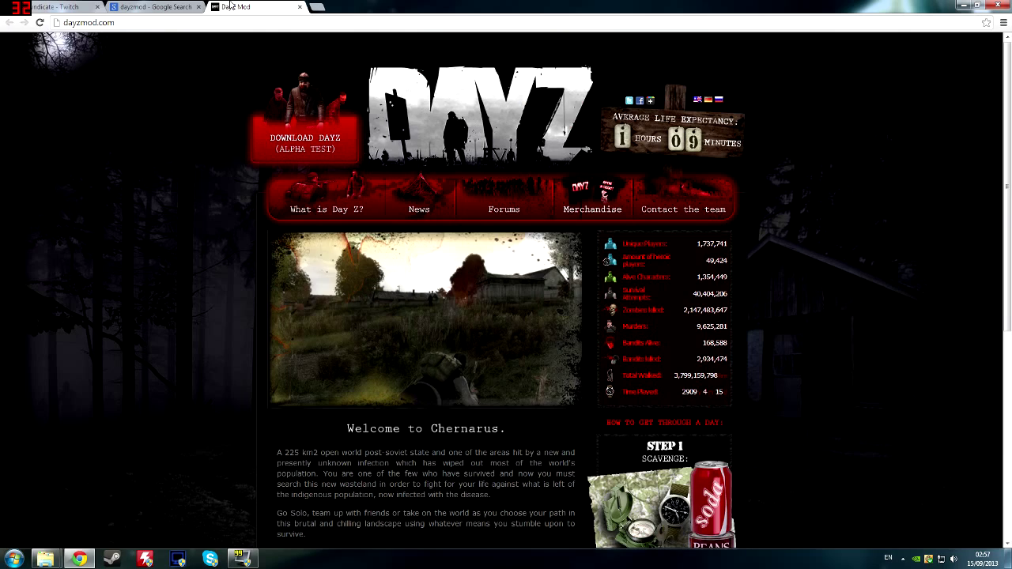
left_click(961, 5)
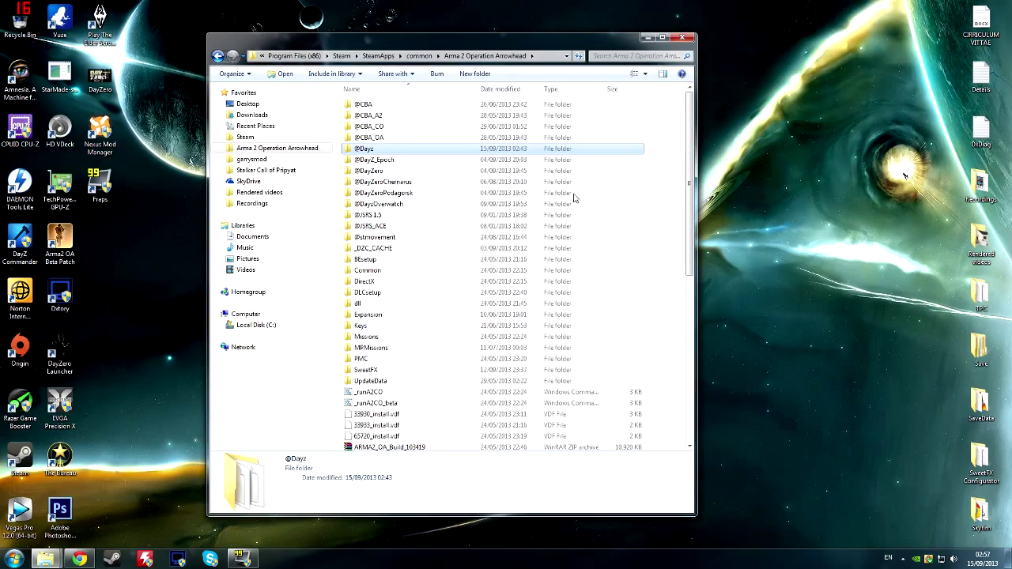
left_click(82, 559)
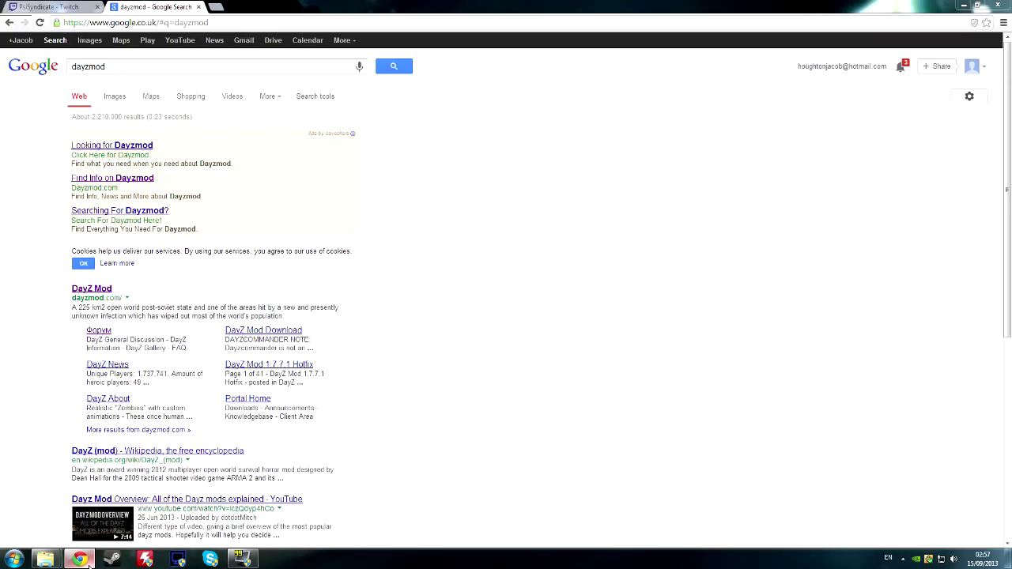
left_click(90, 560)
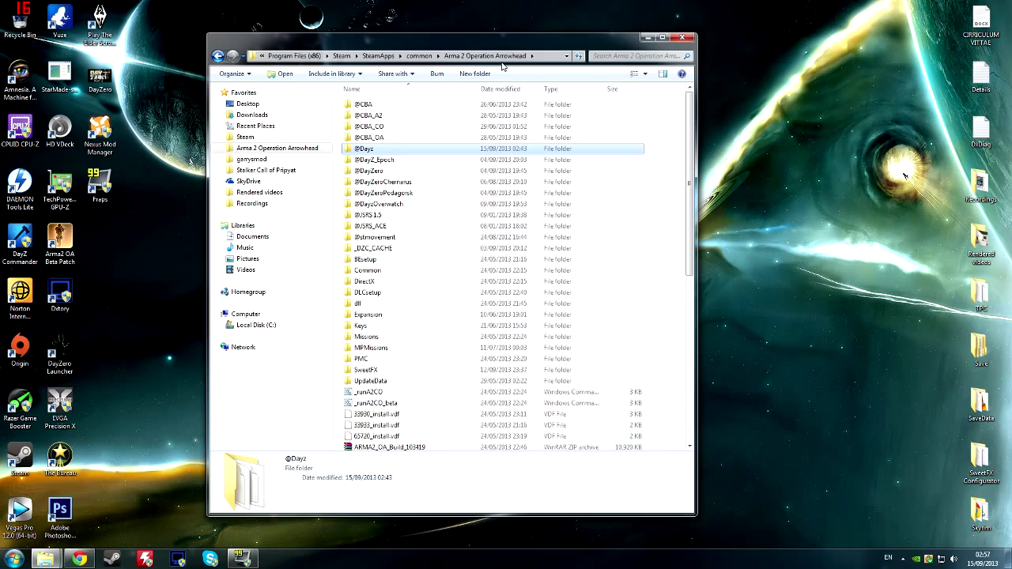
Step: Close the Arma 2 Operation Arrowhead folder window and bring back Chrome's dayzmod results
left_click_drag(452, 40, 476, 20)
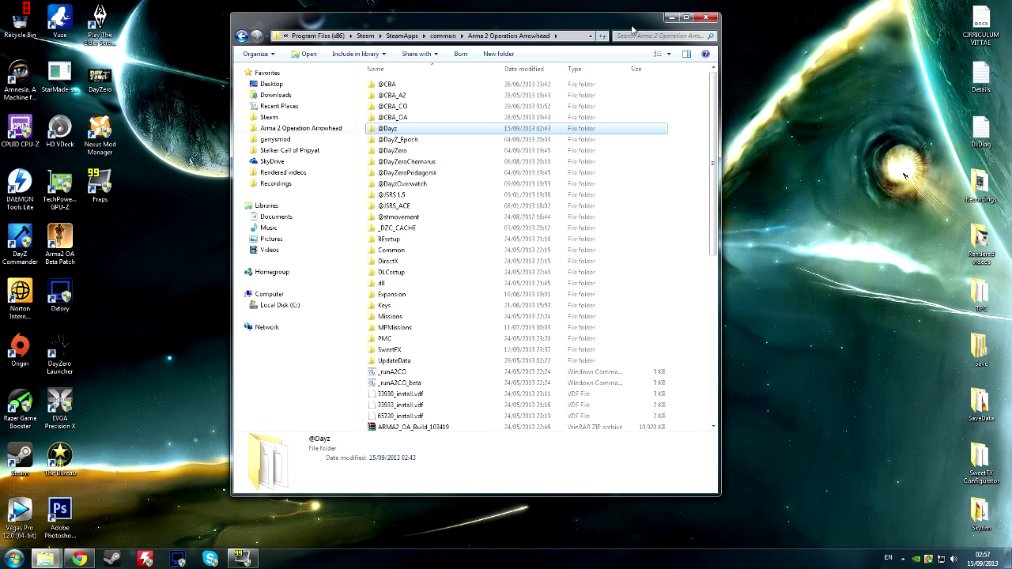
left_click(705, 16)
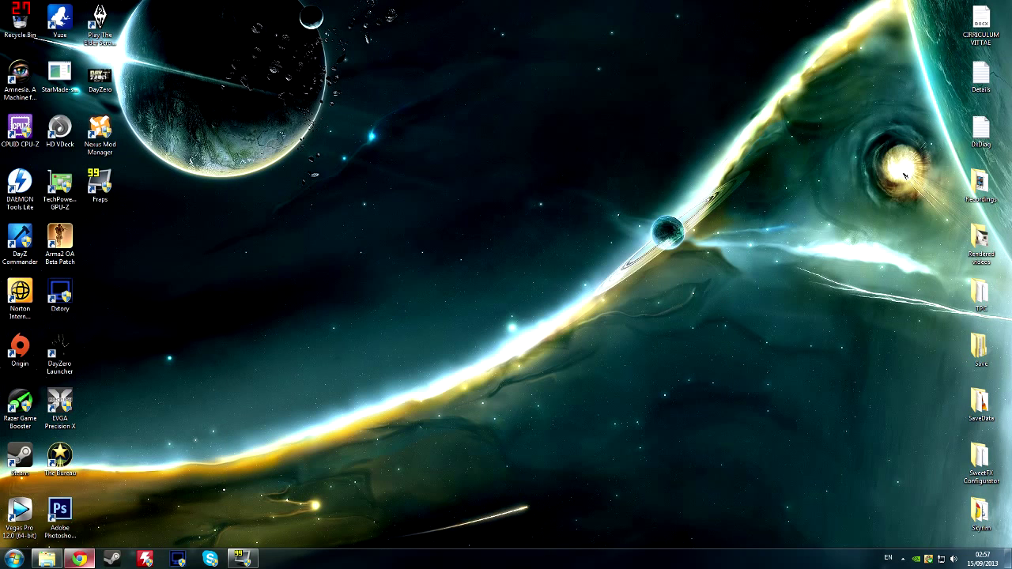
left_click(15, 560)
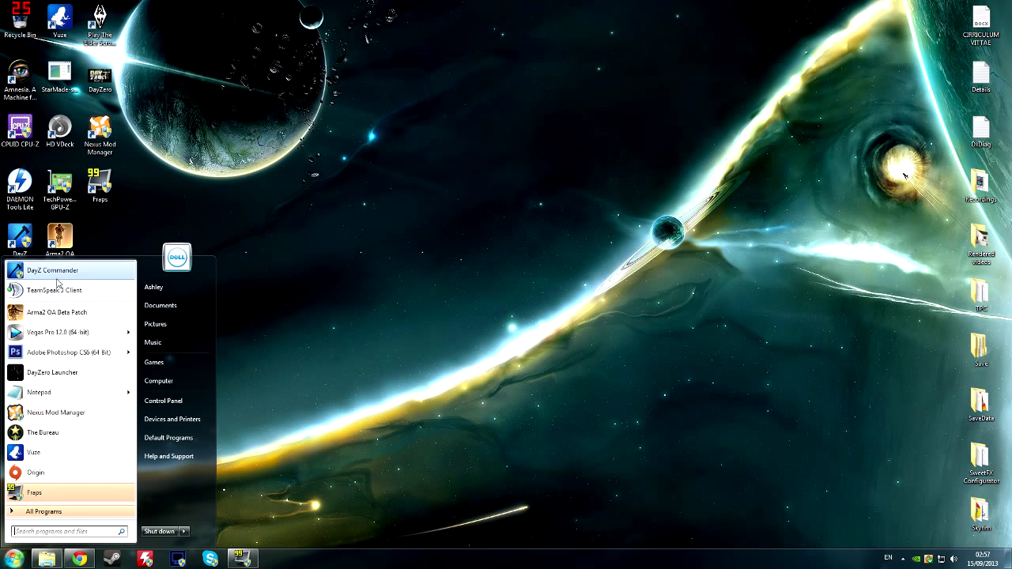
left_click(79, 559)
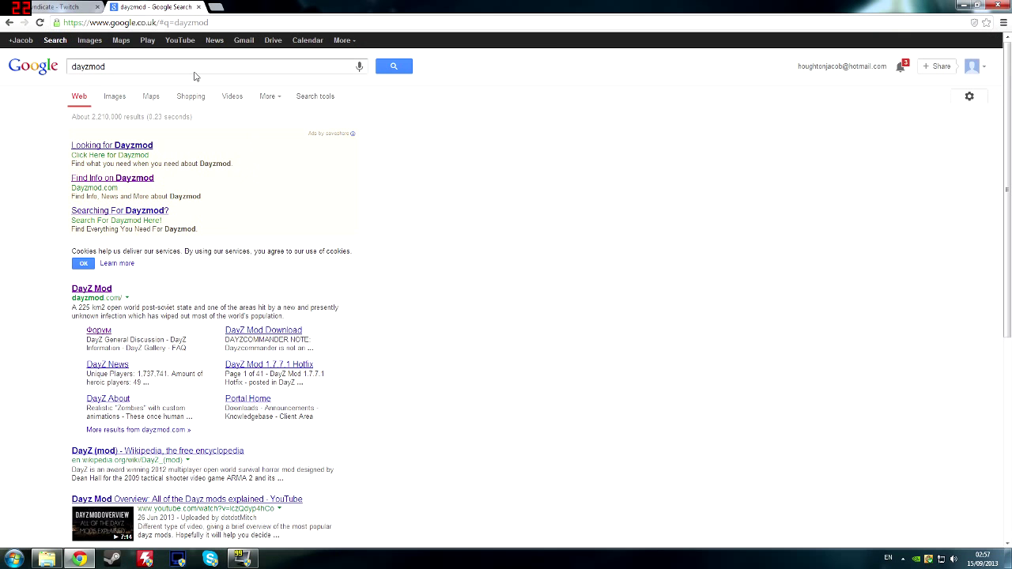
Step: Download the DayZ Commander .msi installer, run it past the Security Warning, and minimize Chrome
left_click(192, 23)
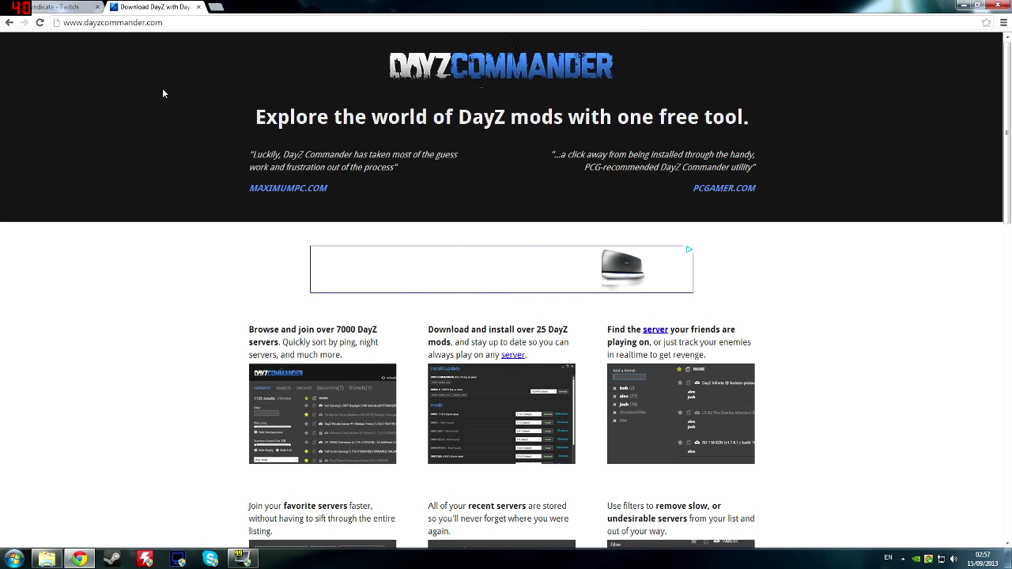
scroll(609, 320, "down", 6)
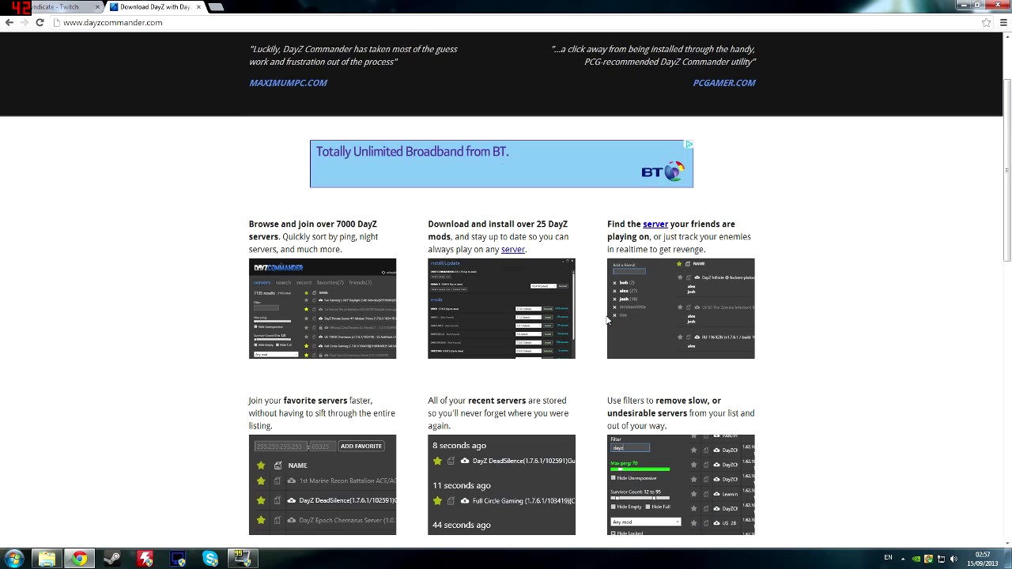
scroll(617, 300, "down", 3)
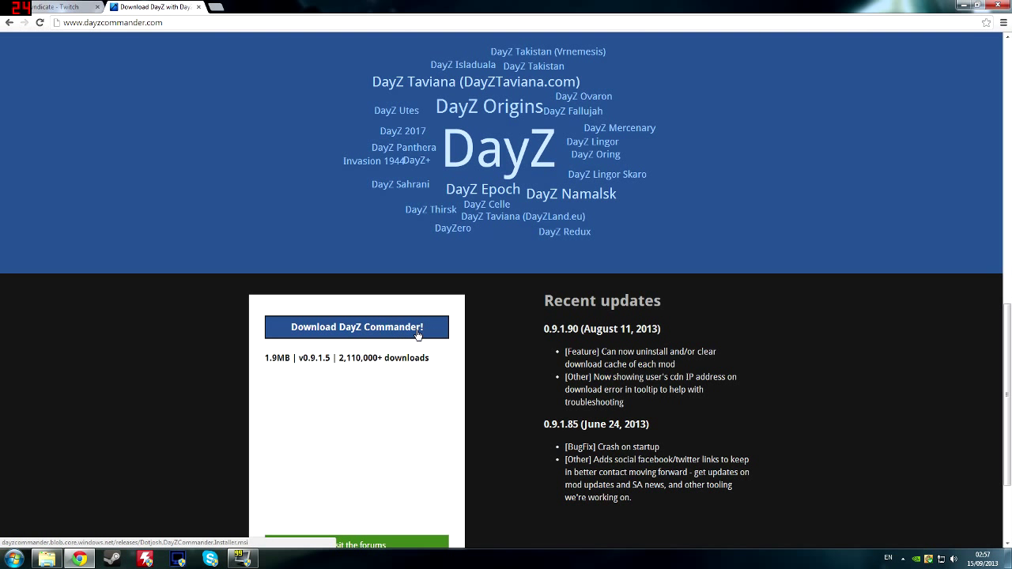
left_click(341, 320)
left_click(55, 538)
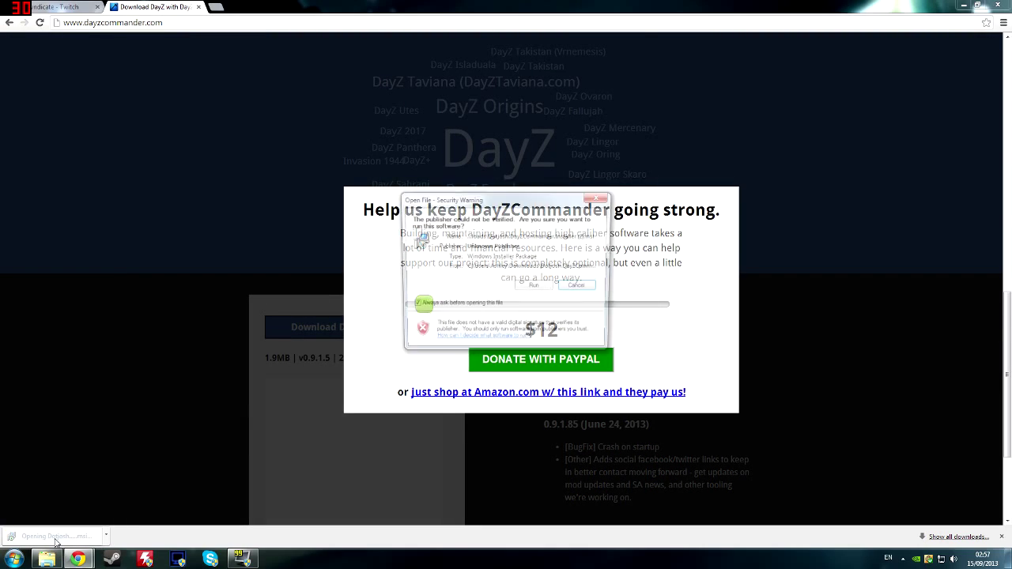
left_click(535, 288)
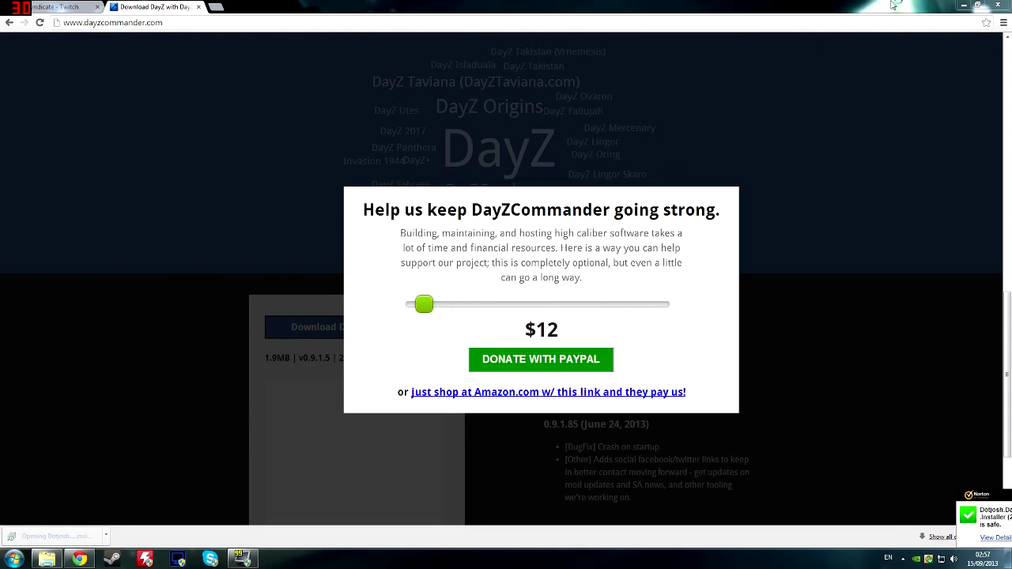
left_click(964, 4)
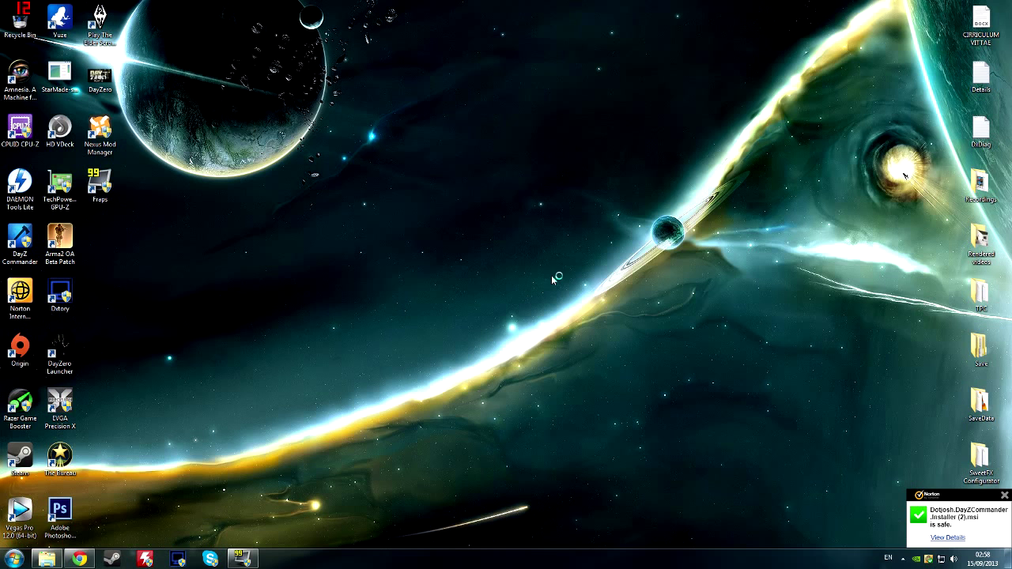
Step: Dismiss Norton, launch DayZ Commander setup, accept the licence, then cancel the installation
left_click(1006, 497)
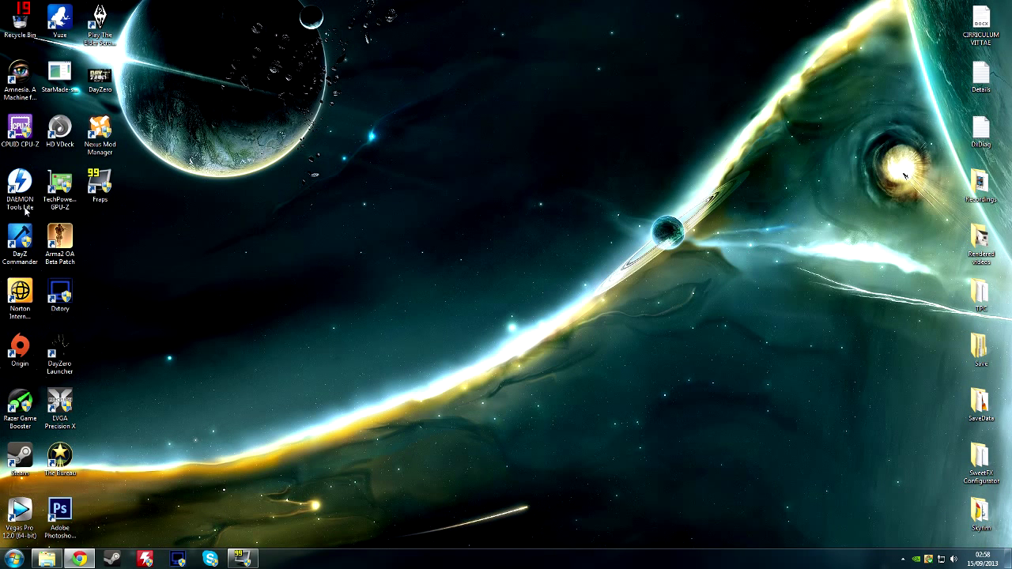
double_click(20, 241)
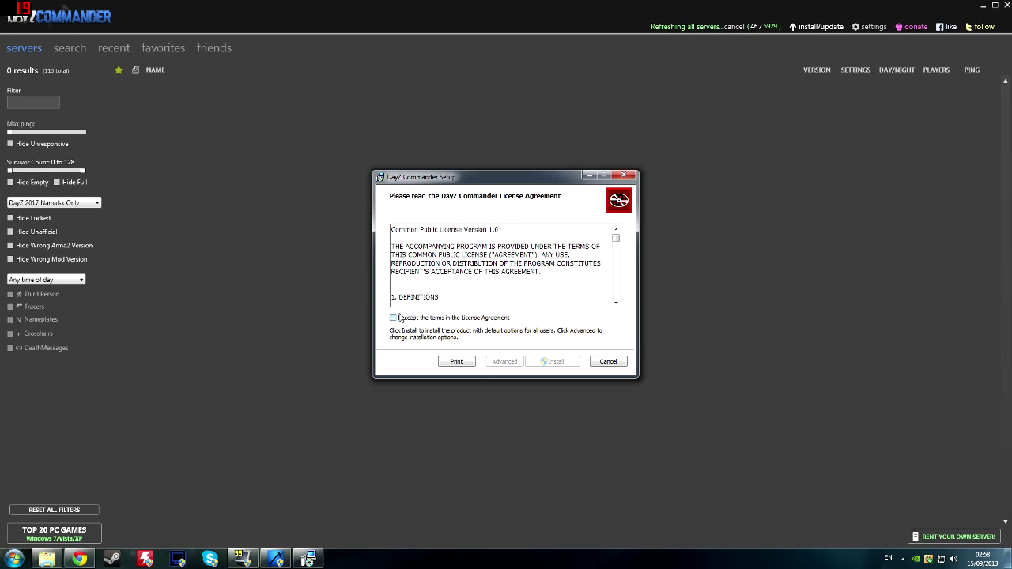
left_click(395, 318)
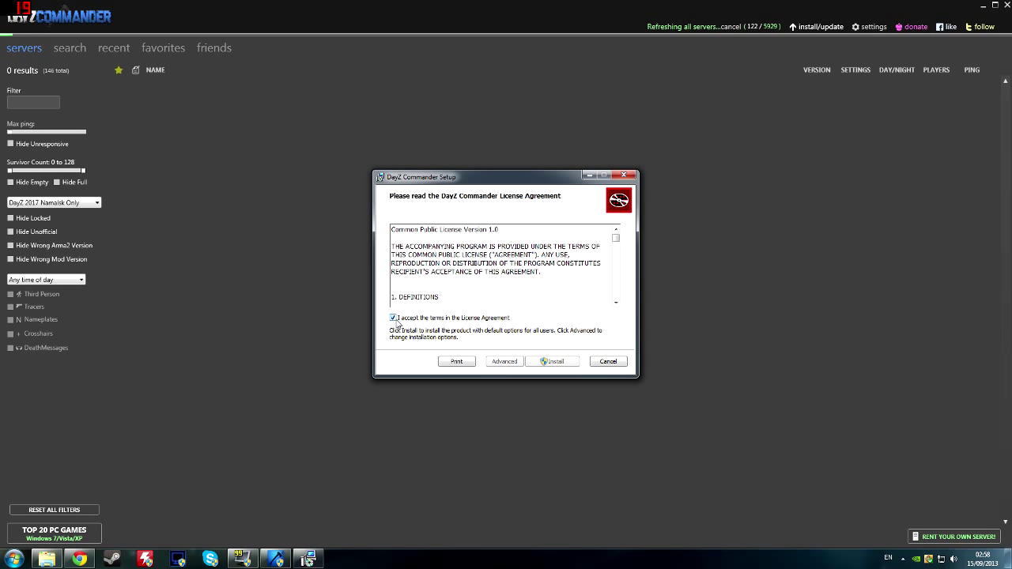
left_click(504, 362)
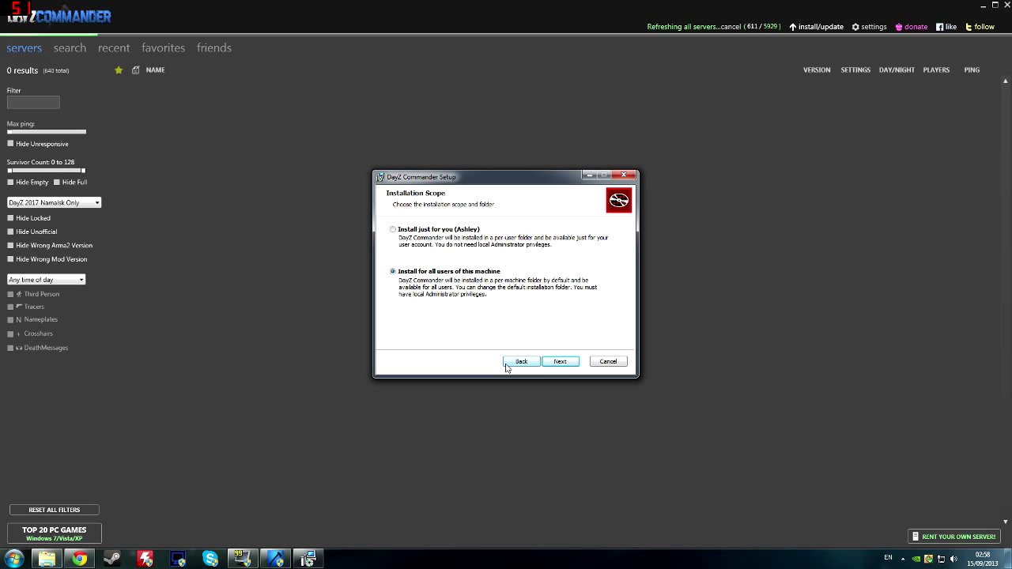
left_click(626, 176)
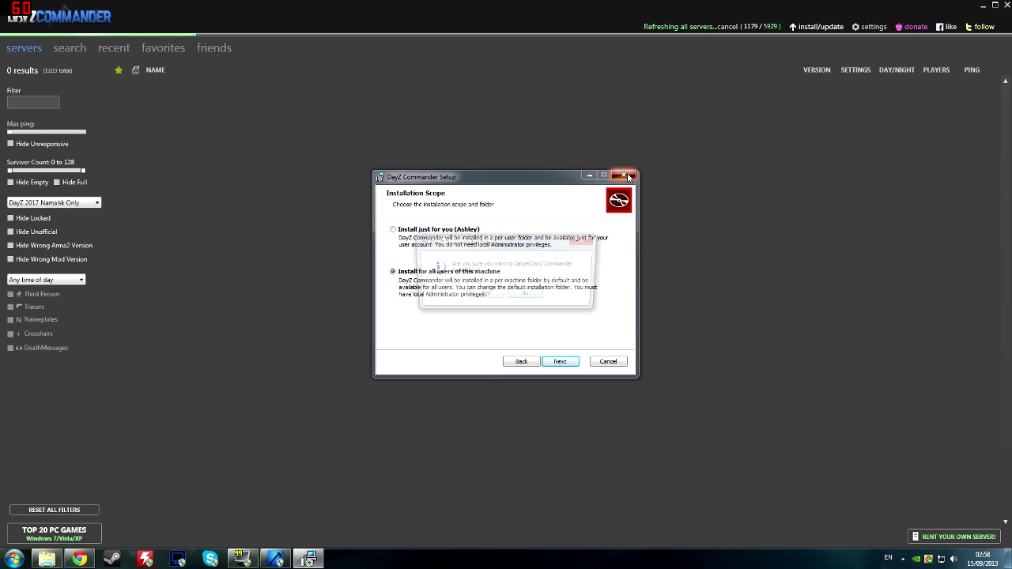
left_click(485, 296)
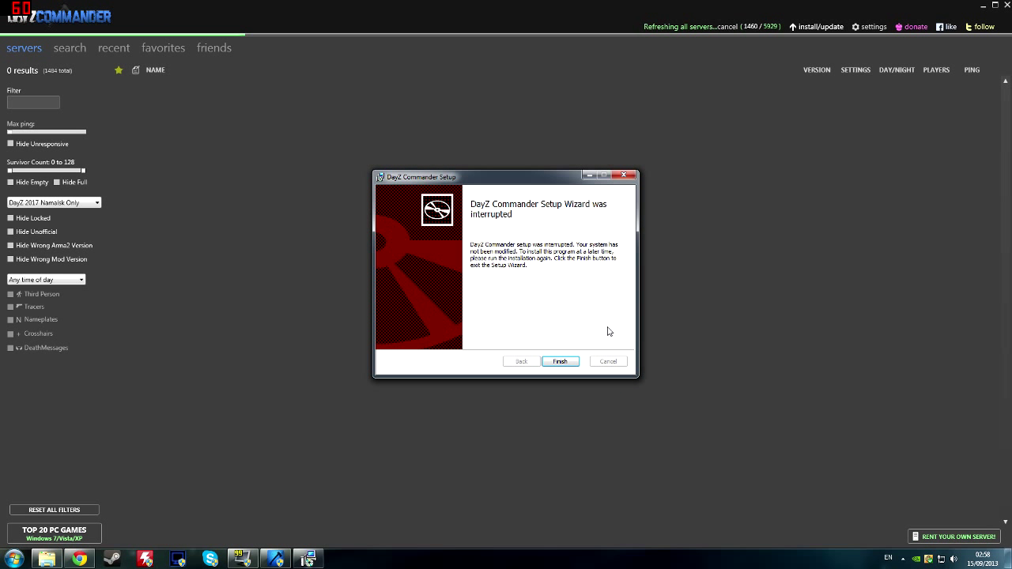
left_click(624, 175)
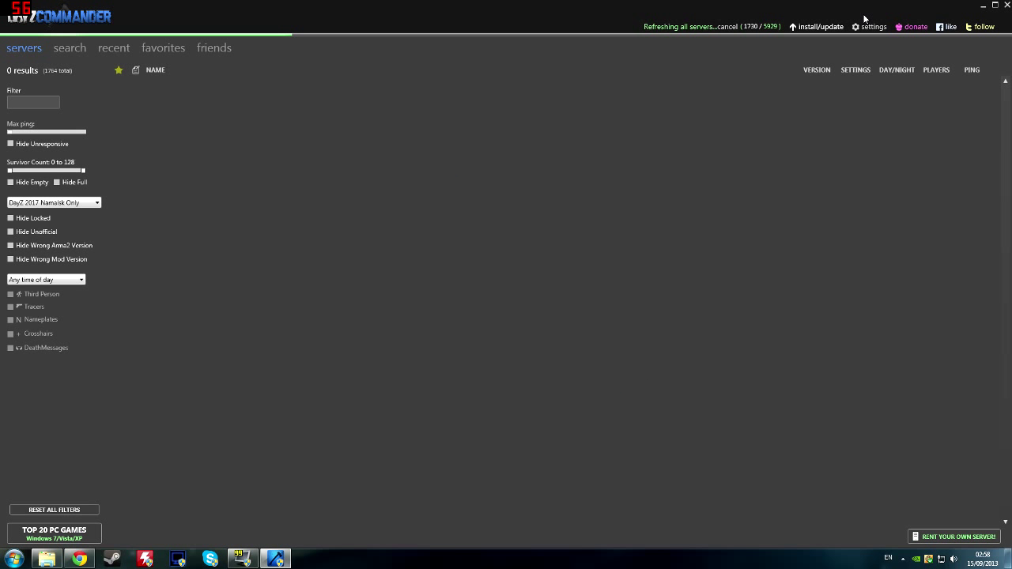
left_click(825, 26)
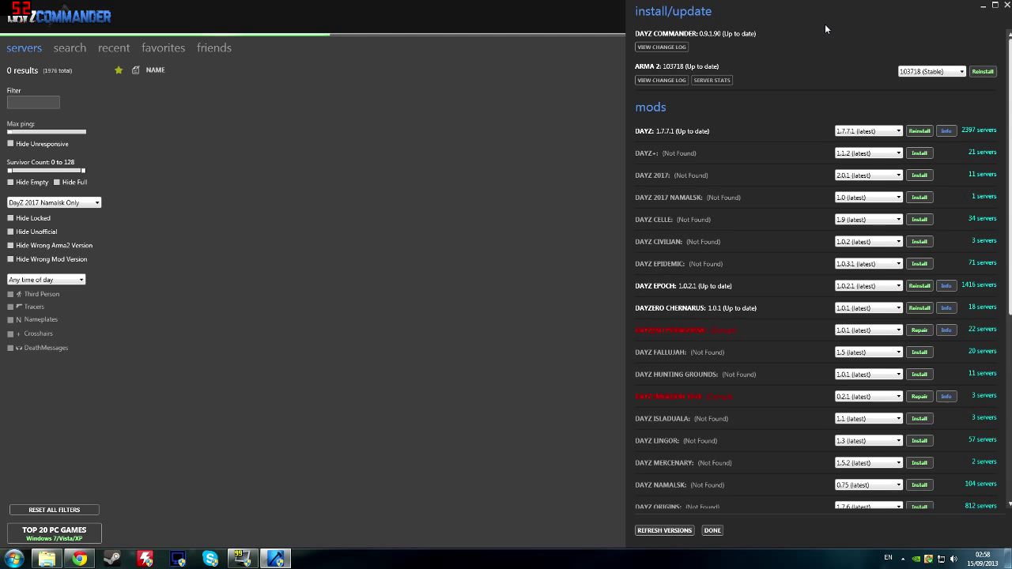
left_click(898, 130)
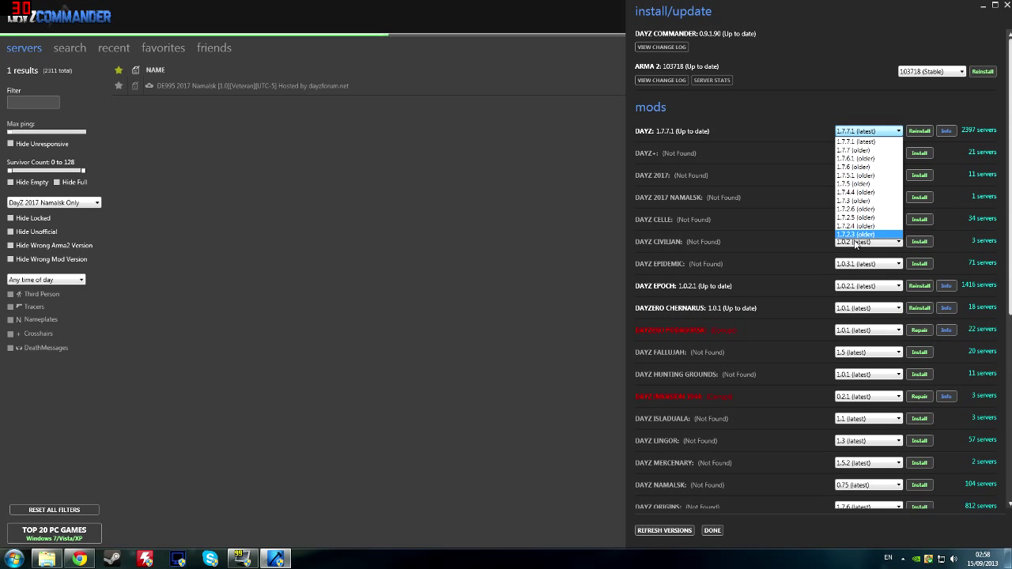
left_click(884, 134)
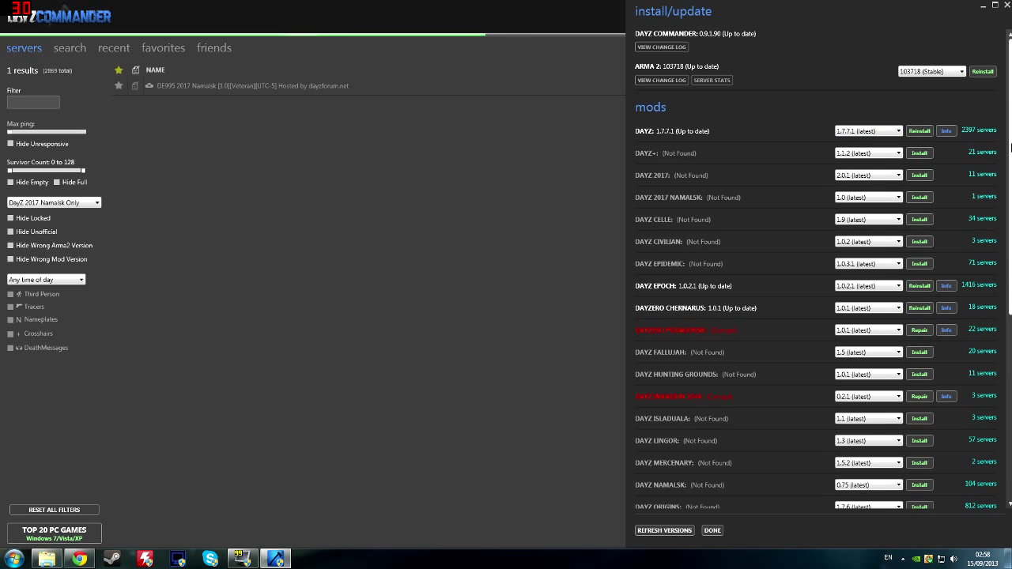
scroll(1005, 165, "down", 5)
scroll(1005, 165, "up", 5)
left_click(931, 71)
left_click(932, 71)
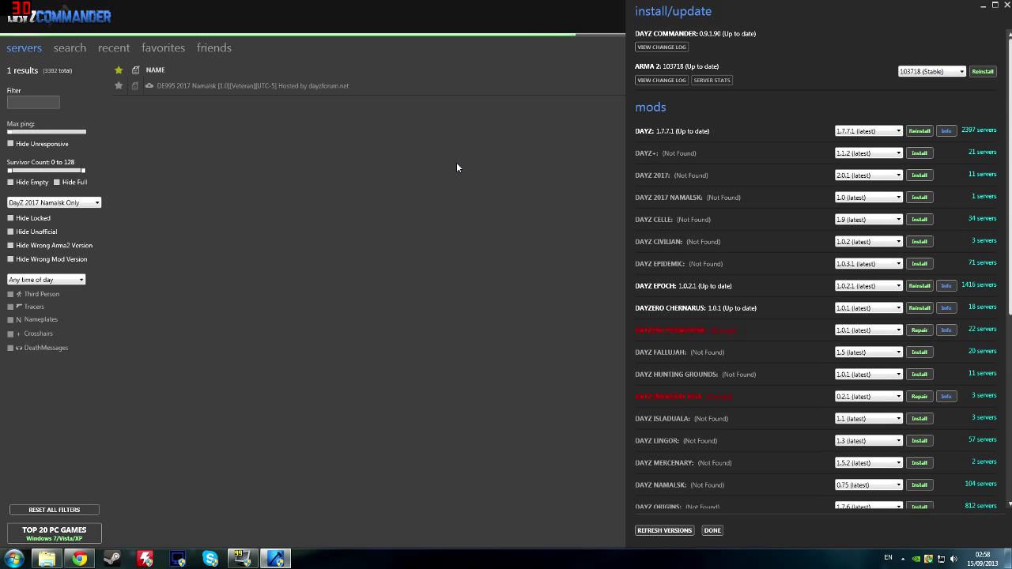
Step: Close the install panel, filter to 'DayZ Only' servers, and sort by players, most first
left_click(710, 530)
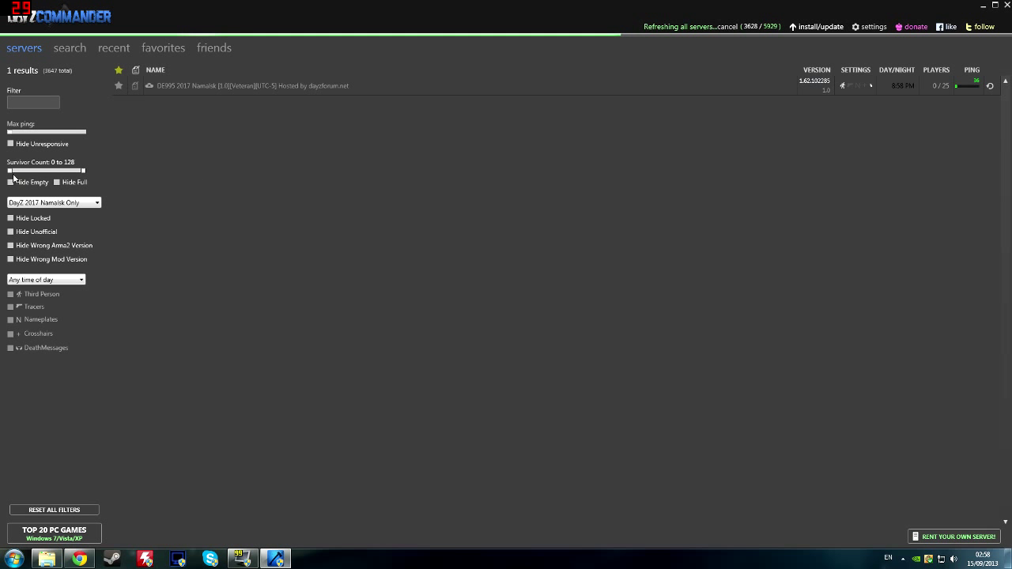
left_click(41, 202)
scroll(65, 229, "up", 2)
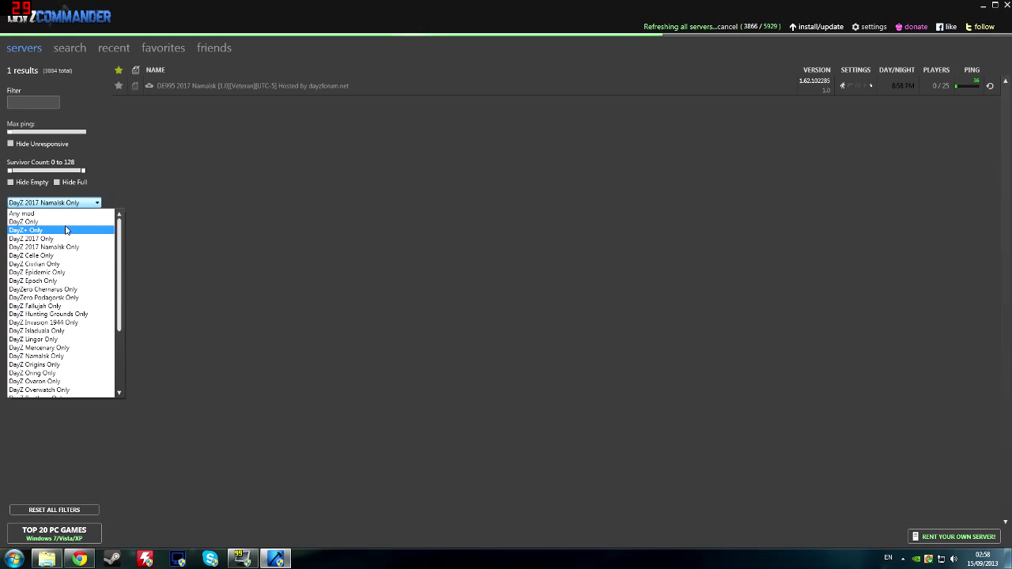
left_click(63, 221)
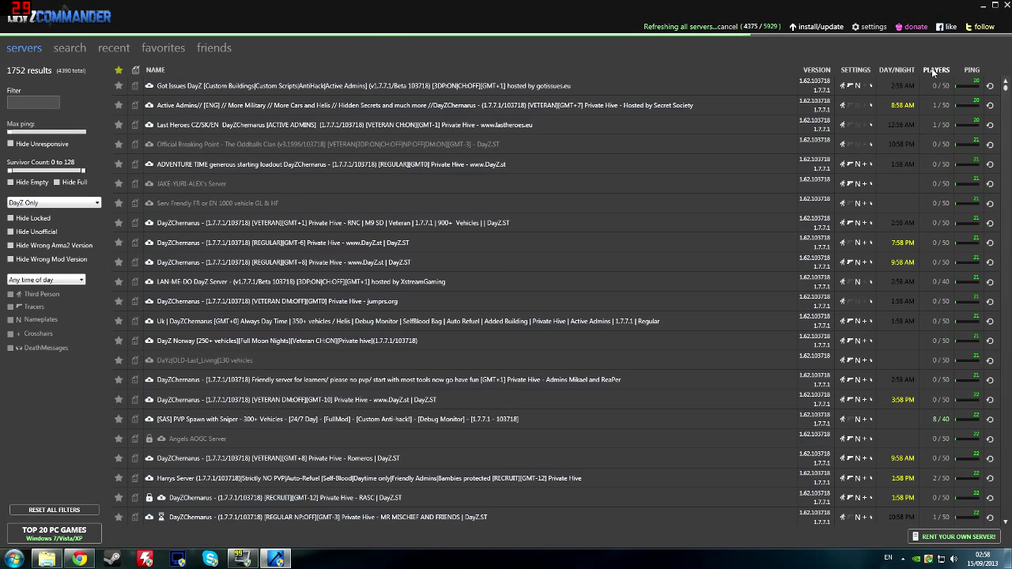
left_click(933, 70)
left_click(934, 71)
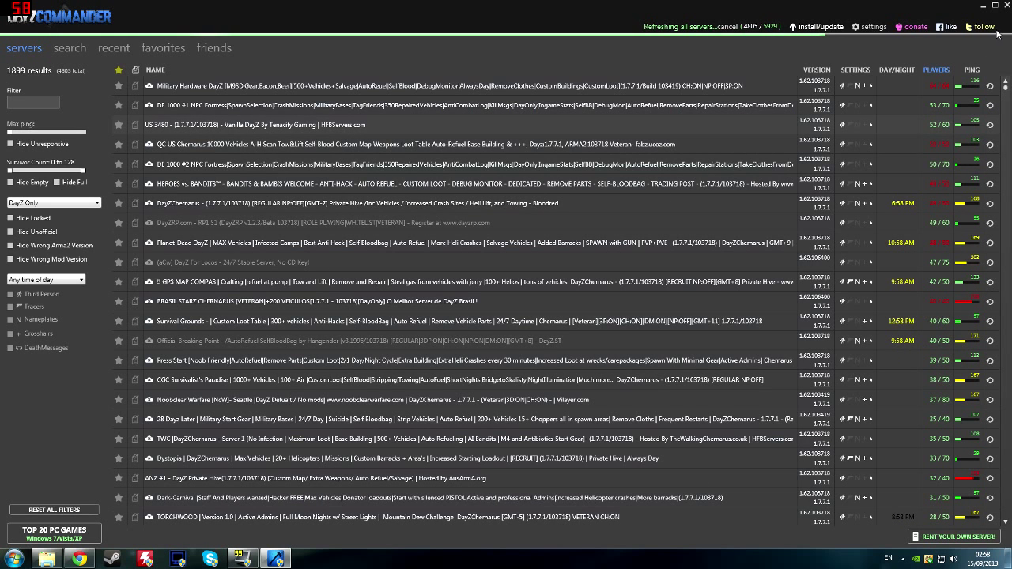
scroll(946, 169, "down", 1)
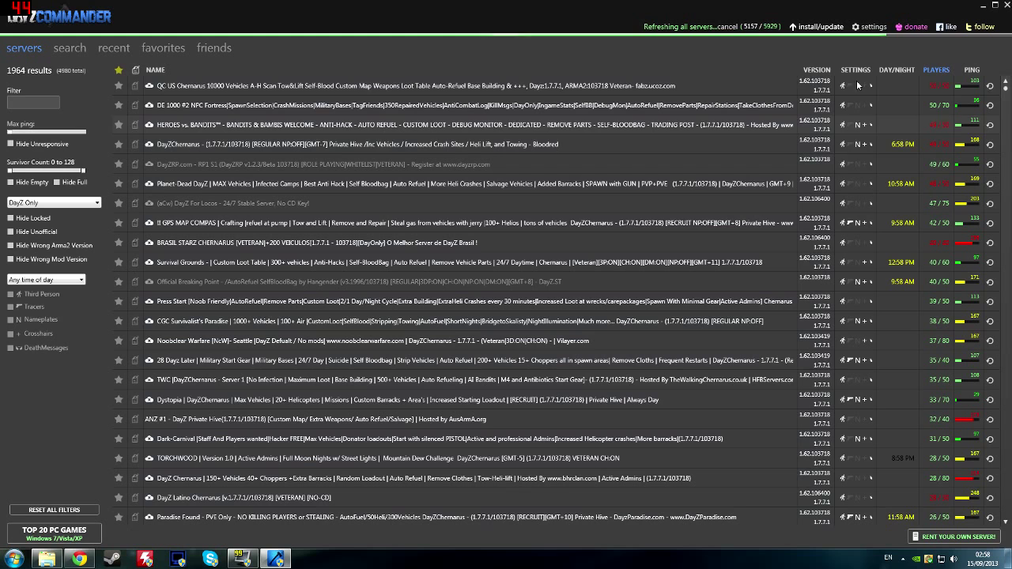
Step: Start joining the QC US Chernarus server, cancel it, and minimize DayZ Commander
double_click(564, 86)
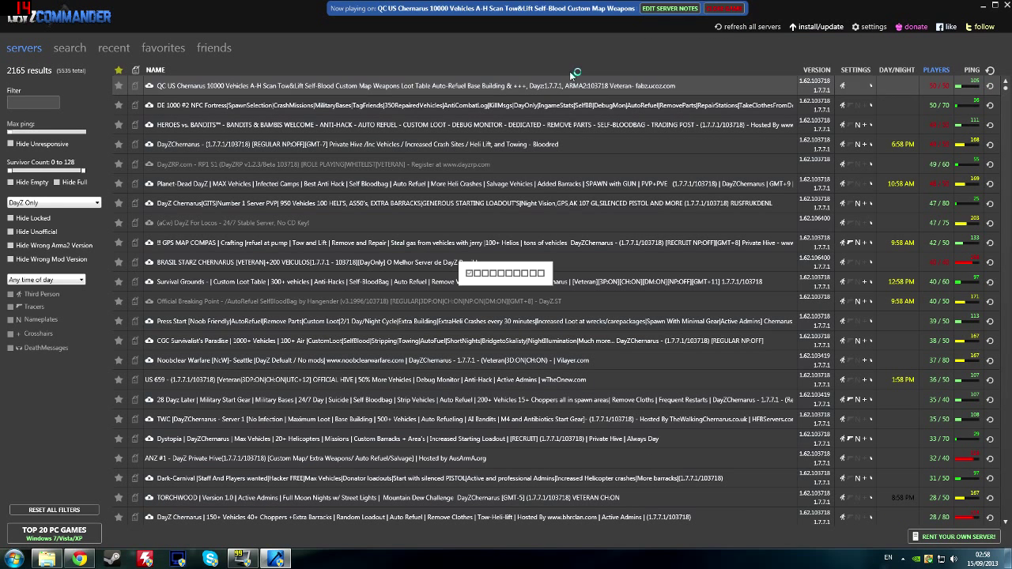
left_click(712, 11)
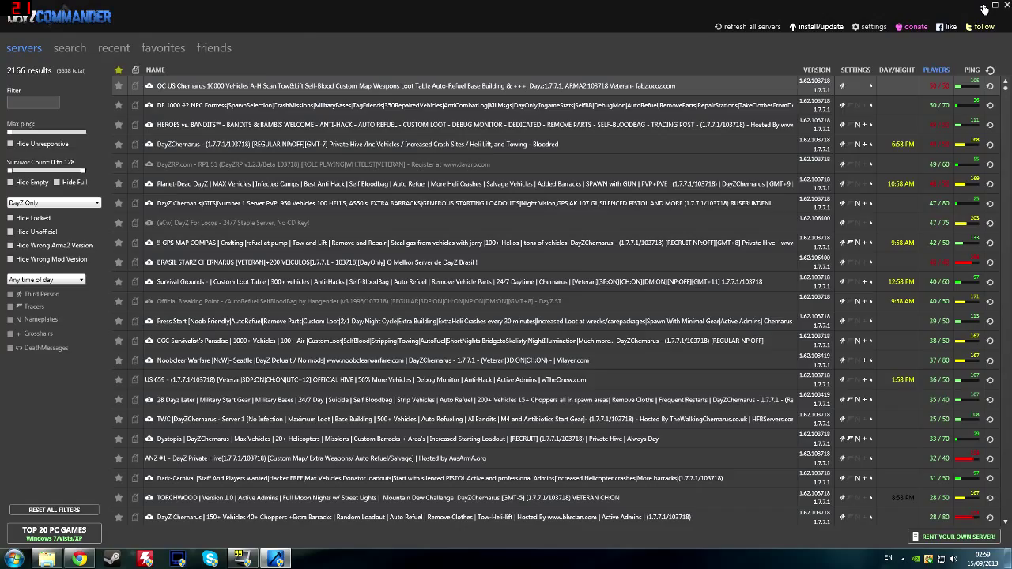
left_click(984, 7)
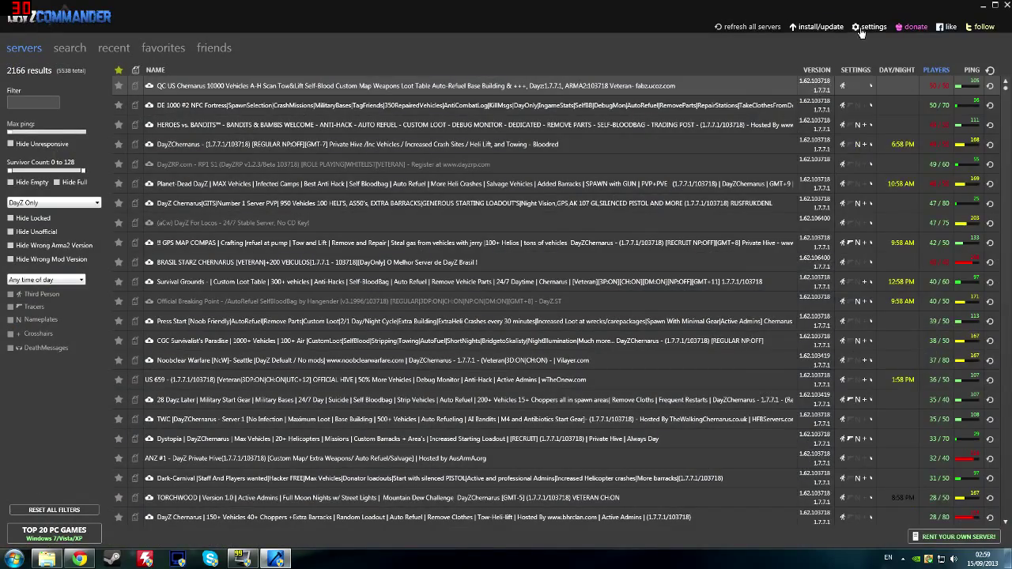
Step: In DayZ Commander settings, uncheck Force Direct3D 9, select the launch parameters text, then close settings
left_click(858, 27)
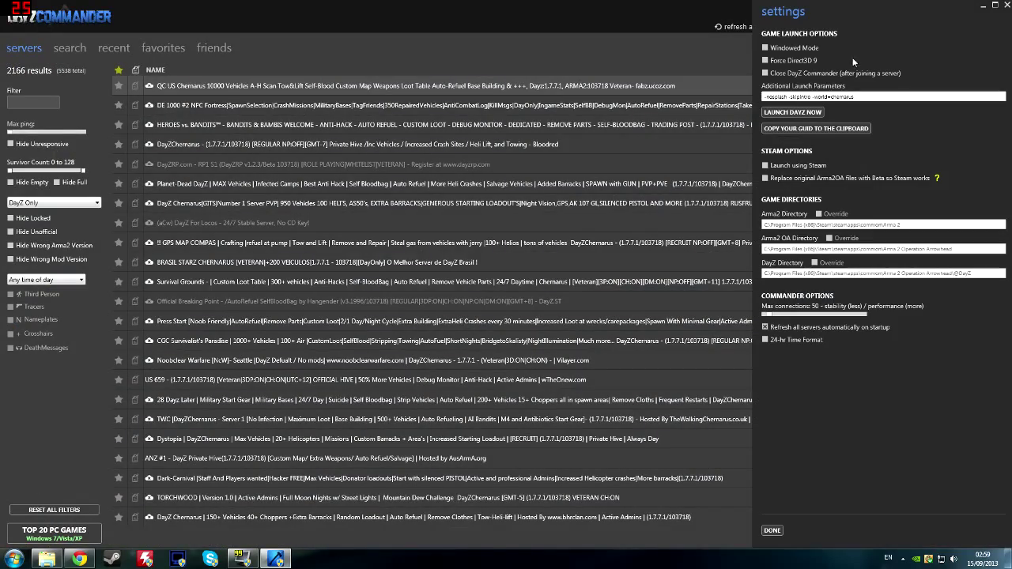
left_click(766, 60)
left_click(871, 97)
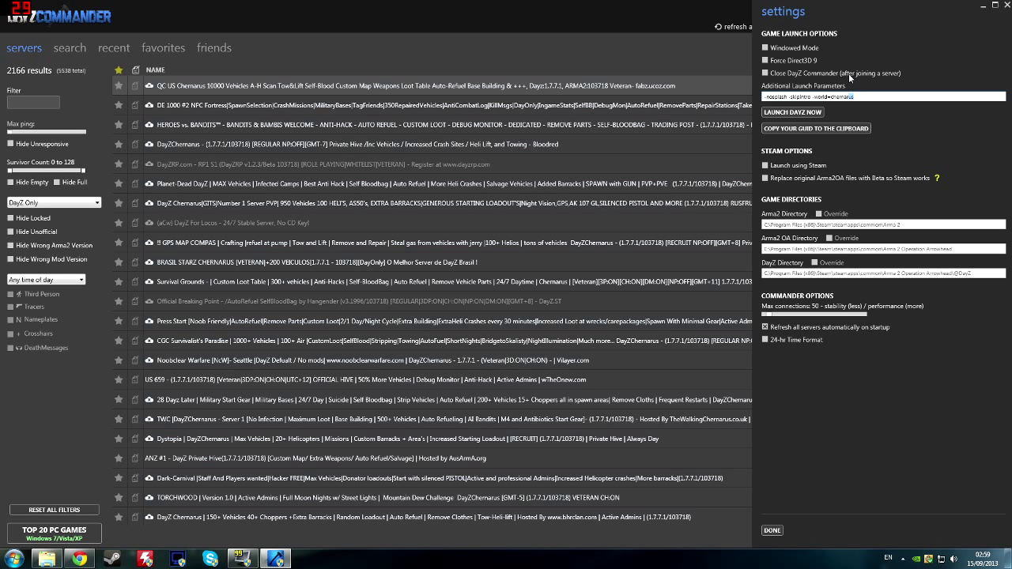
left_click_drag(851, 76, 758, 99)
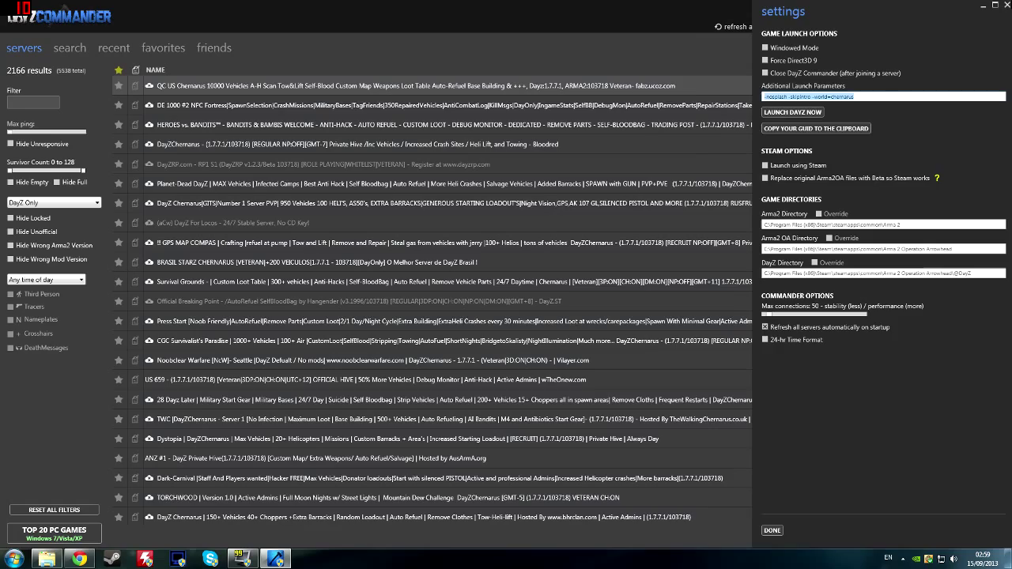
key("Escape")
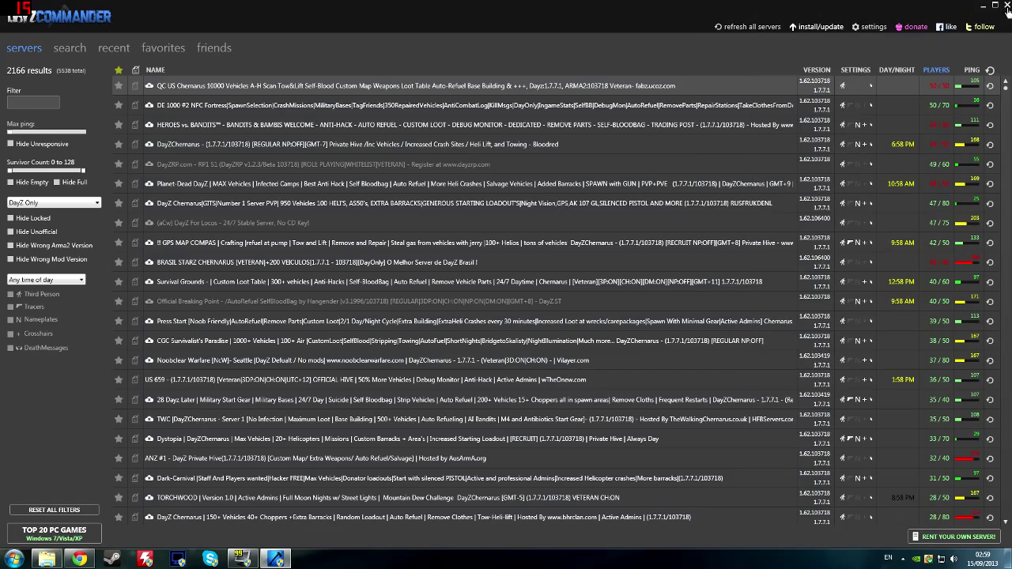
Step: Close DayZ Commander, then restore and re-minimize Chrome so only the desktop remains
left_click(1007, 5)
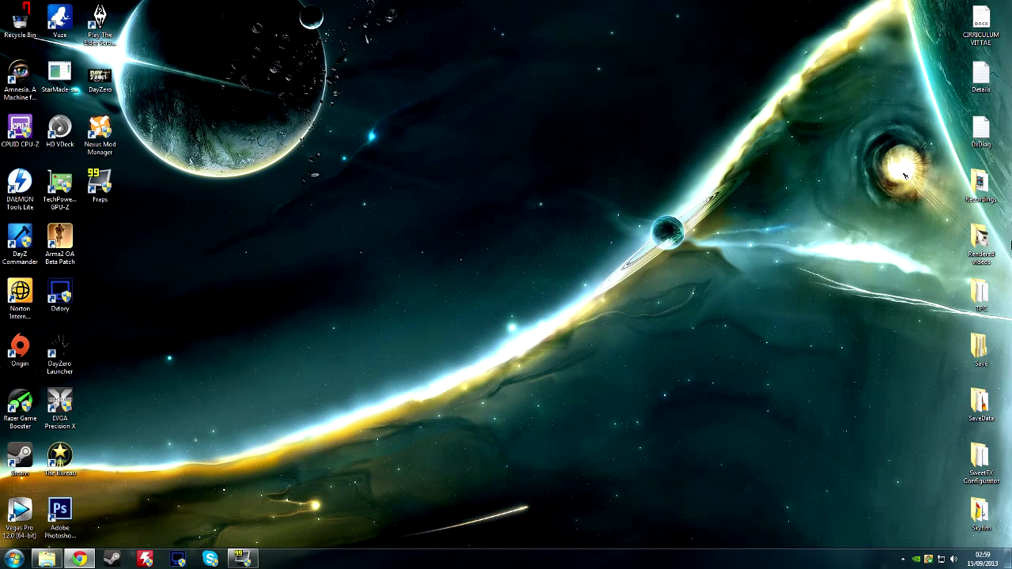
left_click(79, 559)
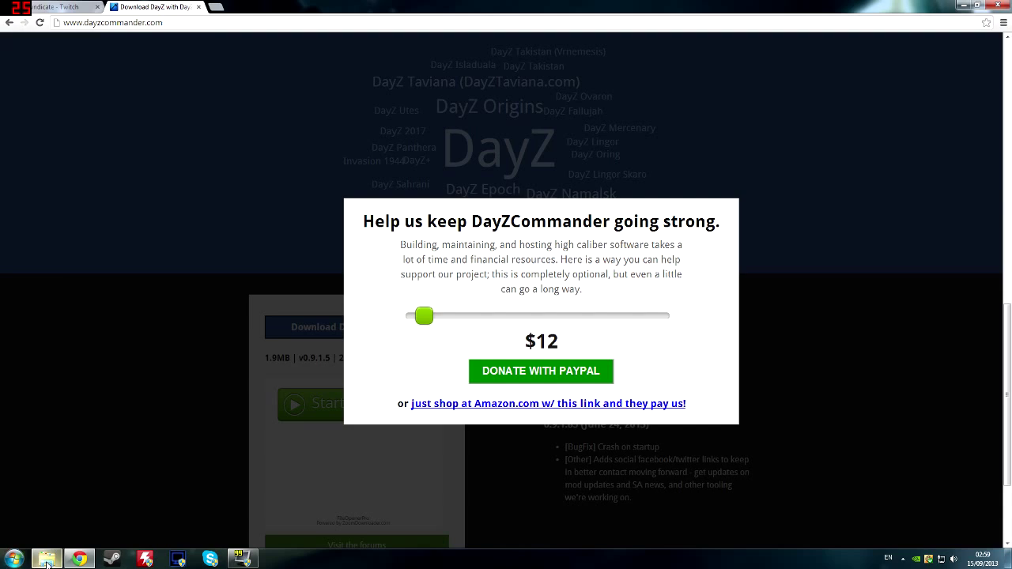
left_click(83, 559)
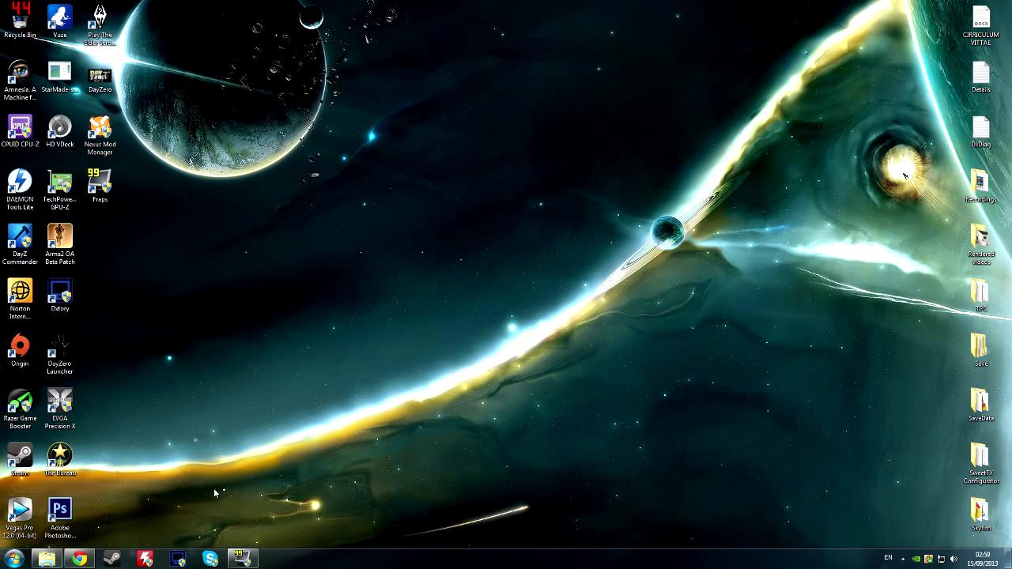